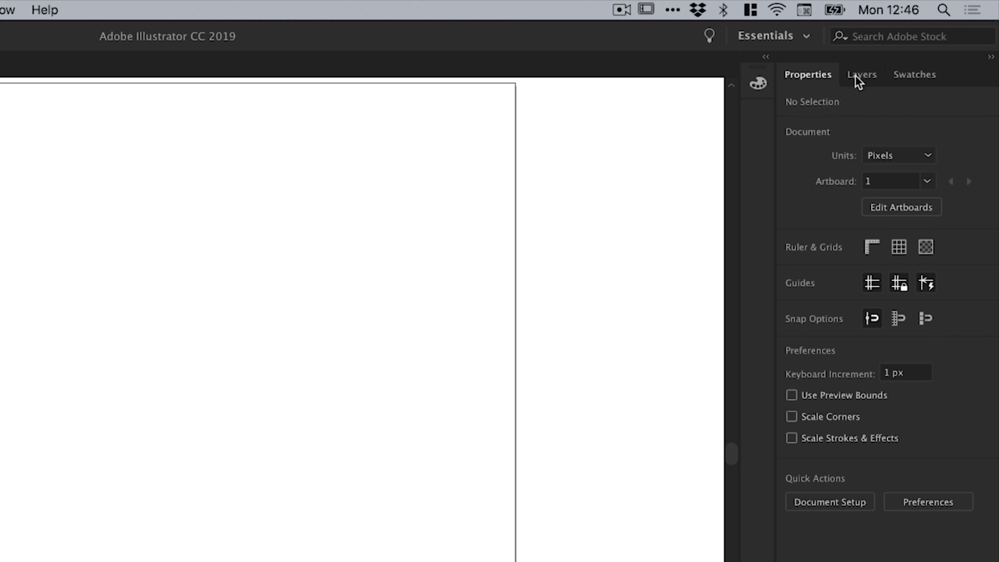
Show the Layers panel so Layer 1 can be targeted
left_click(857, 77)
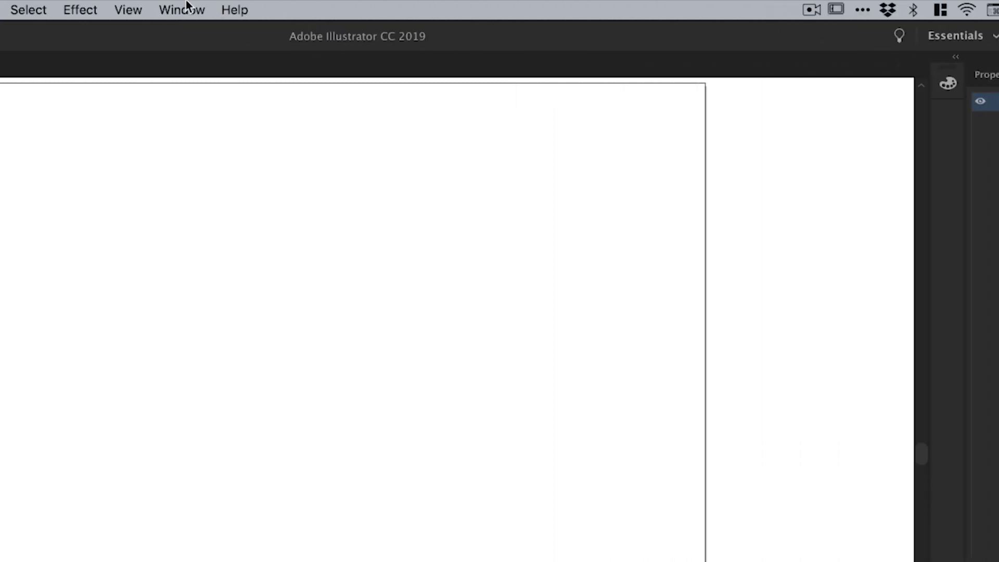
left_click(188, 6)
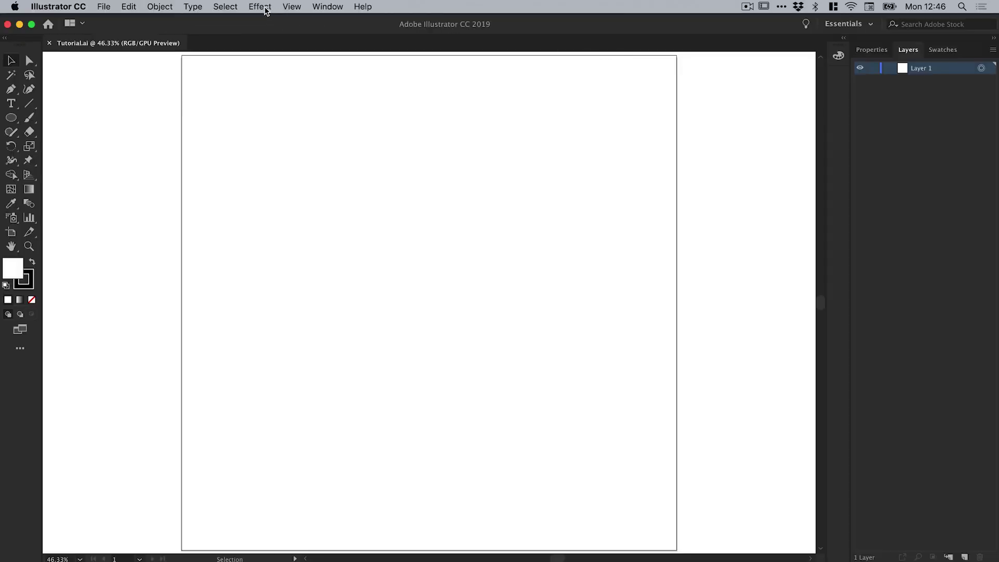
Apply a Transform effect to Layer 1 with 350° angle, Reflect X and Y, and 20 copies
left_click(261, 6)
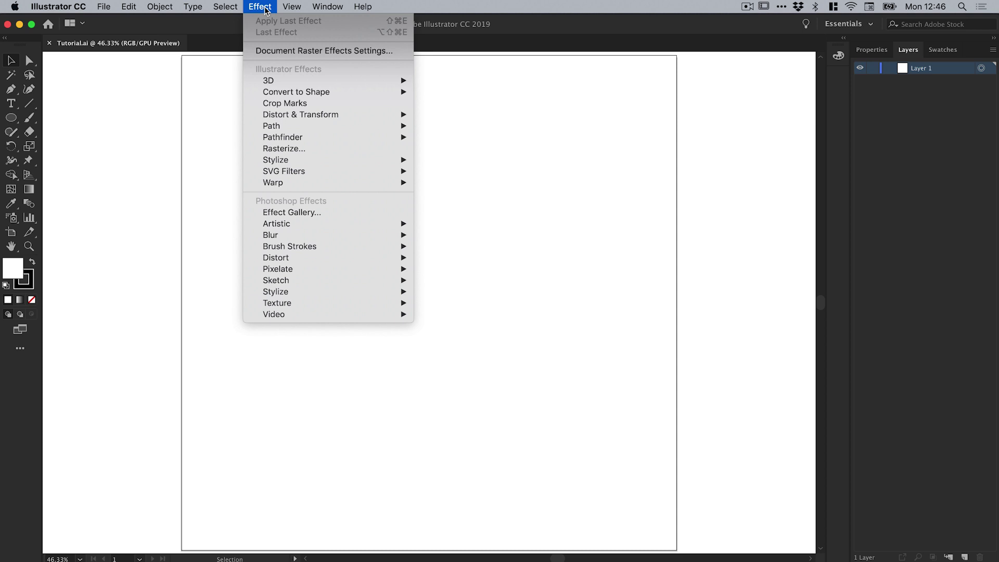
mouse_move(348, 114)
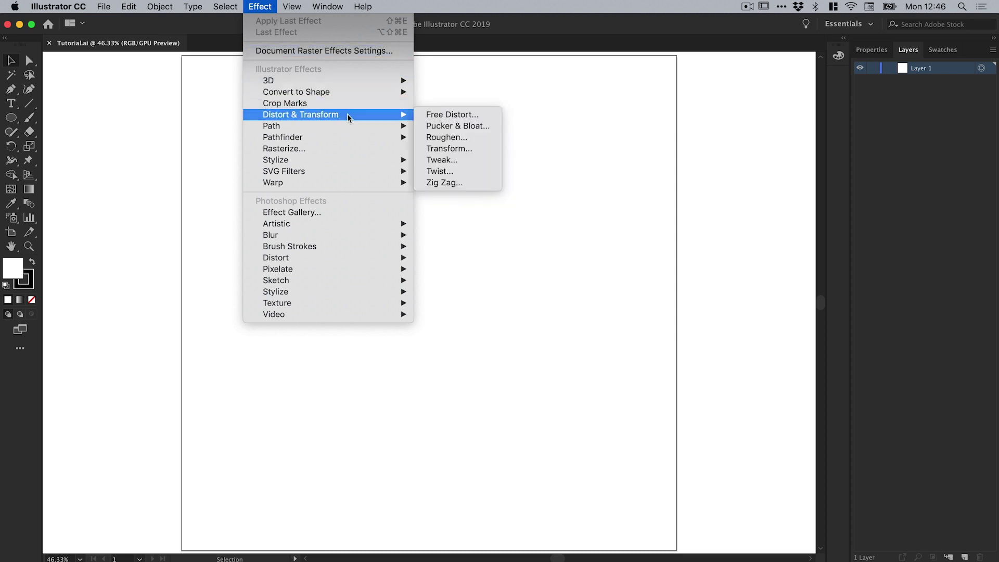
left_click(449, 149)
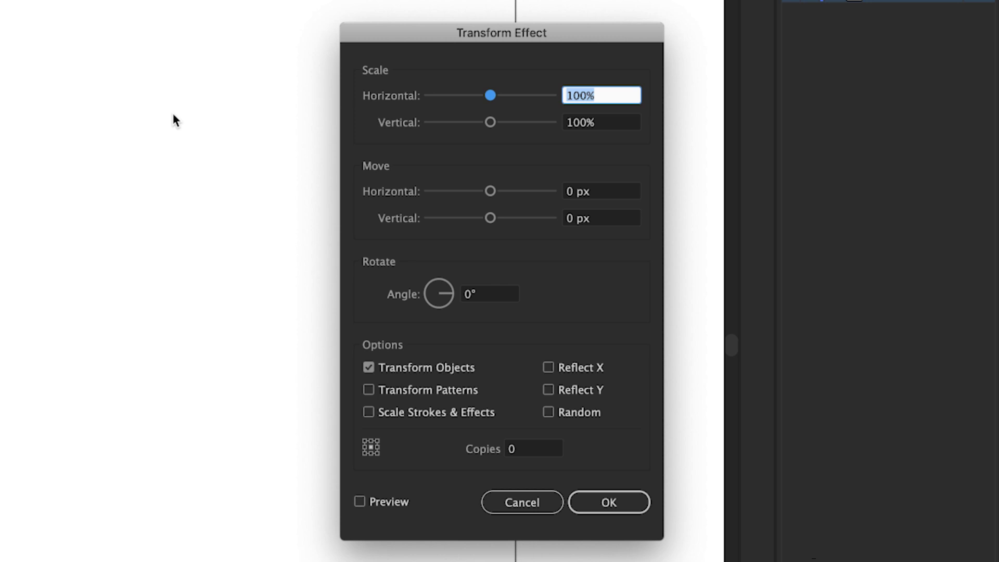
left_click(366, 504)
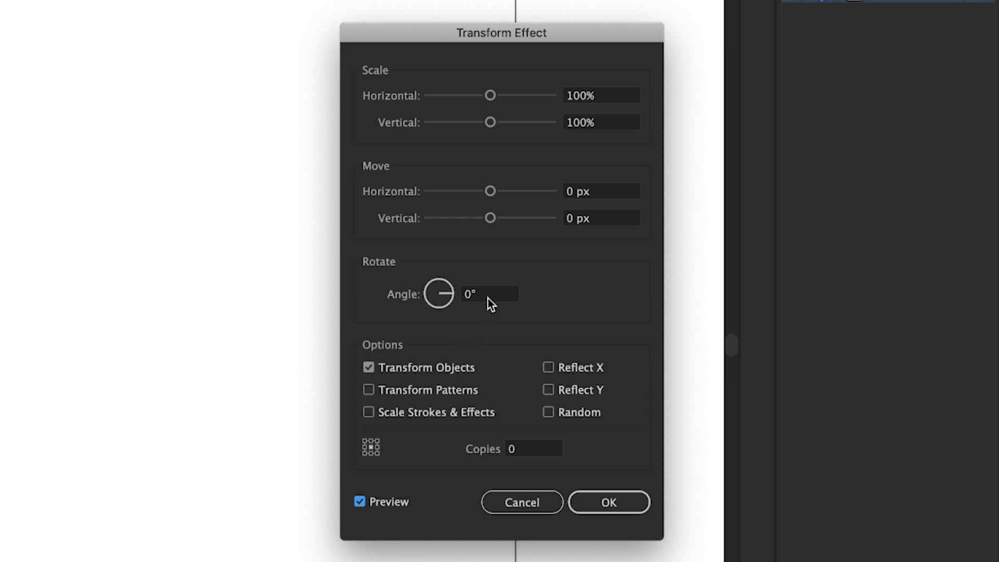
left_click(439, 294)
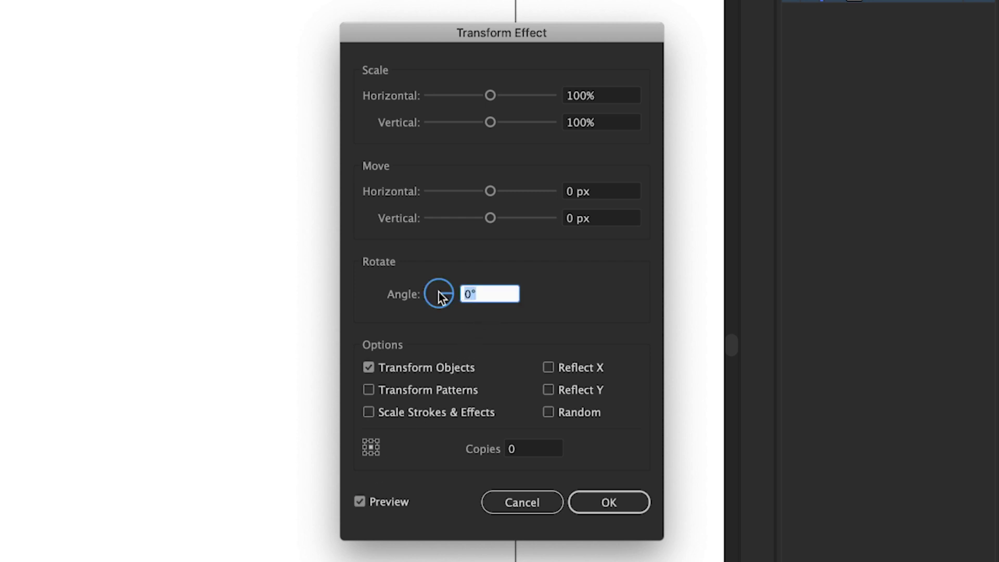
type("350")
left_click(548, 368)
left_click(548, 390)
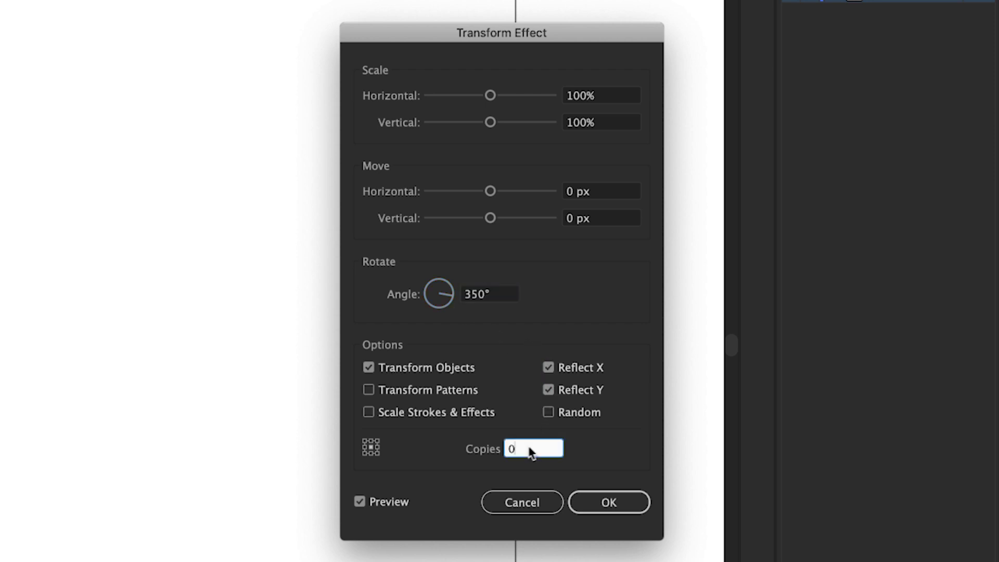
type("2")
left_click(579, 511)
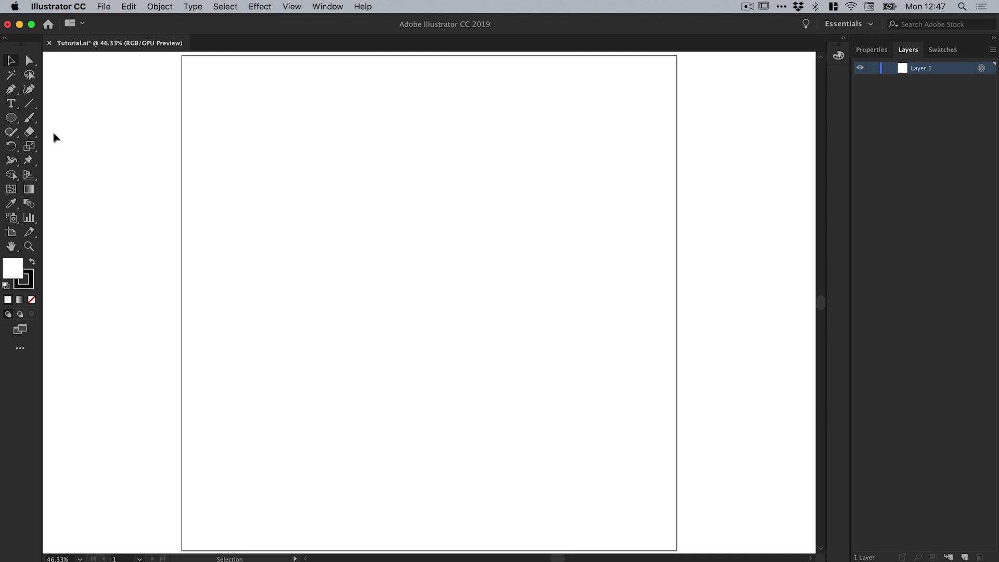
Paint six Paintbrush strokes that multiply into spirograph bursts, then undo them
left_click(29, 119)
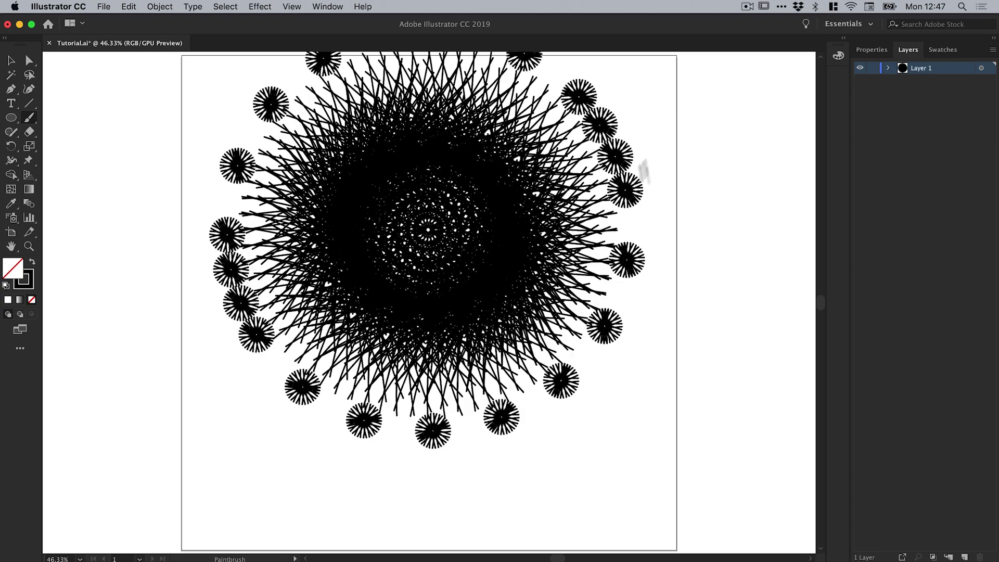
left_click_drag(648, 380, 599, 411)
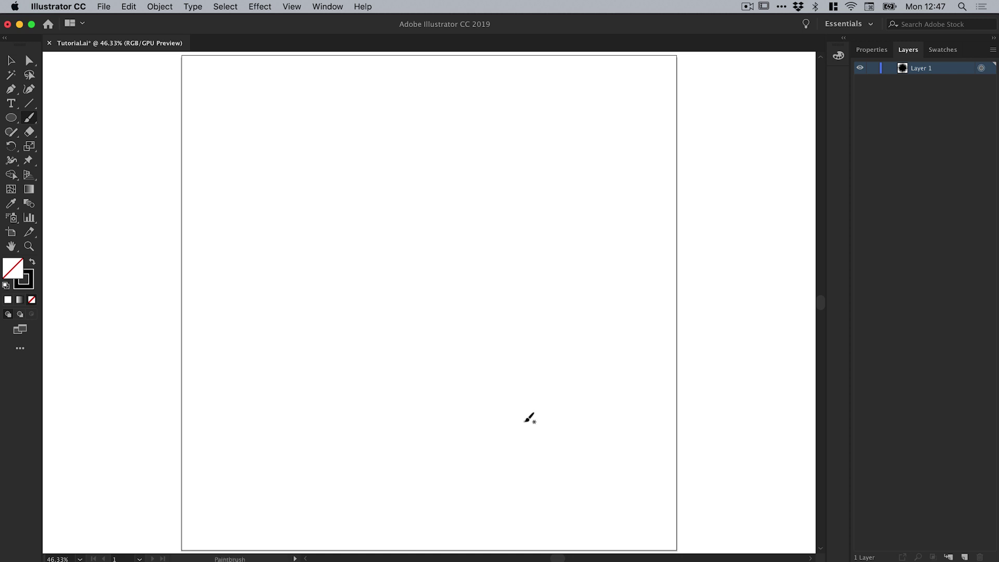
left_click_drag(529, 417, 320, 229)
left_click_drag(336, 153, 416, 149)
left_click_drag(220, 240, 444, 102)
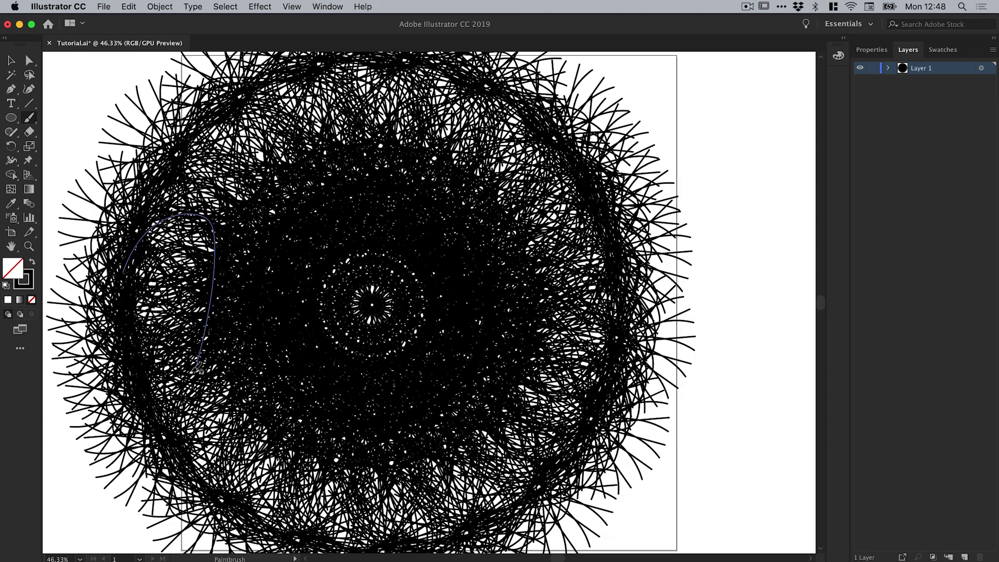
left_click_drag(266, 359, 383, 205)
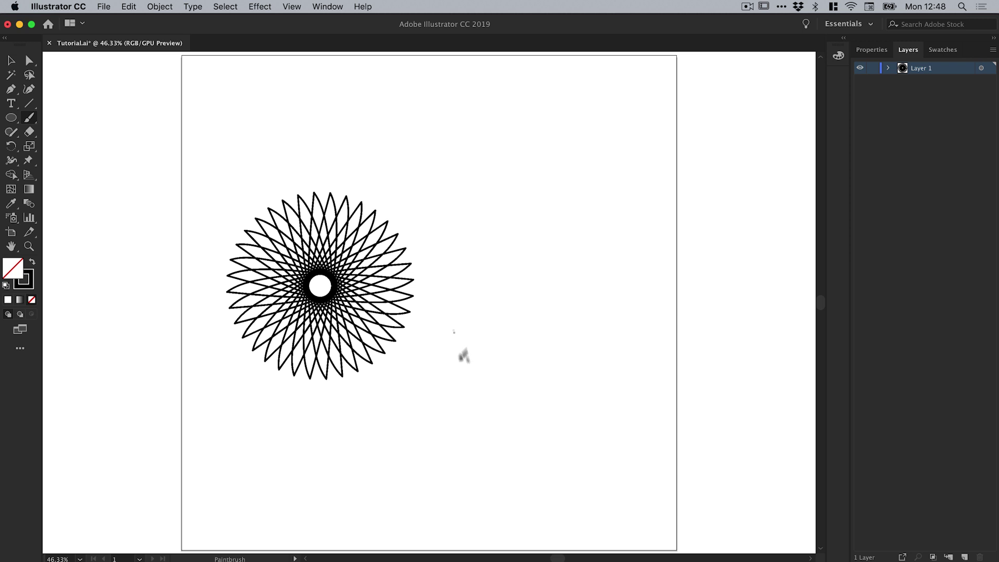
left_click_drag(463, 369, 592, 254)
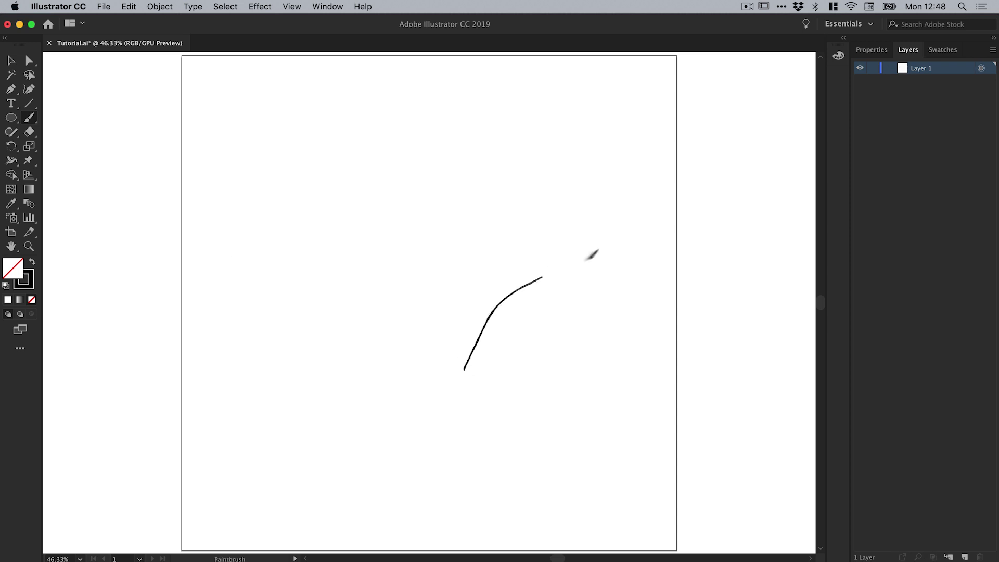
key("super+z")
key("super+z")
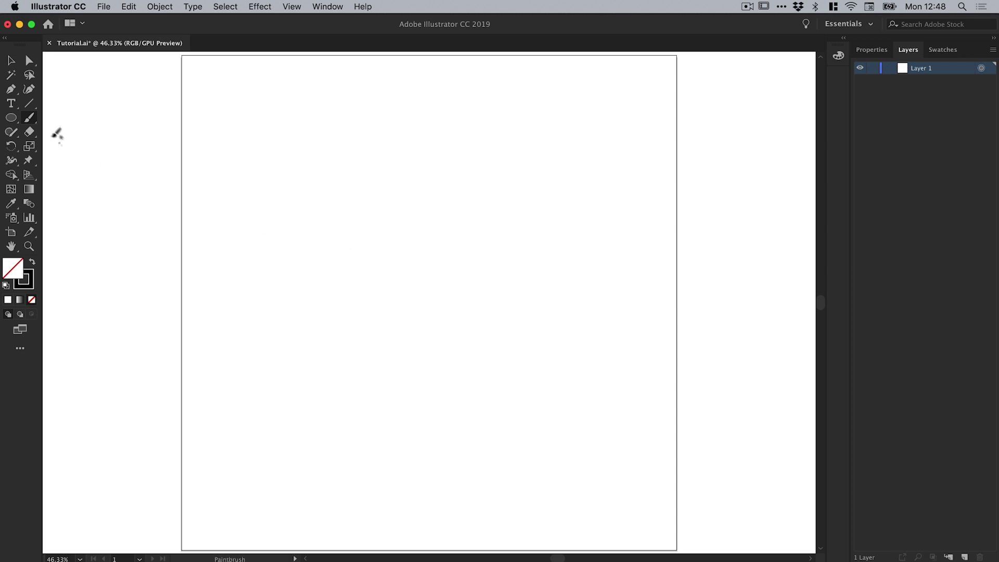
left_click_drag(12, 120, 67, 148)
Draw a 259.639 px circle, undo the extra circles, and view its Transform effect in Properties
left_click_drag(288, 167, 419, 297)
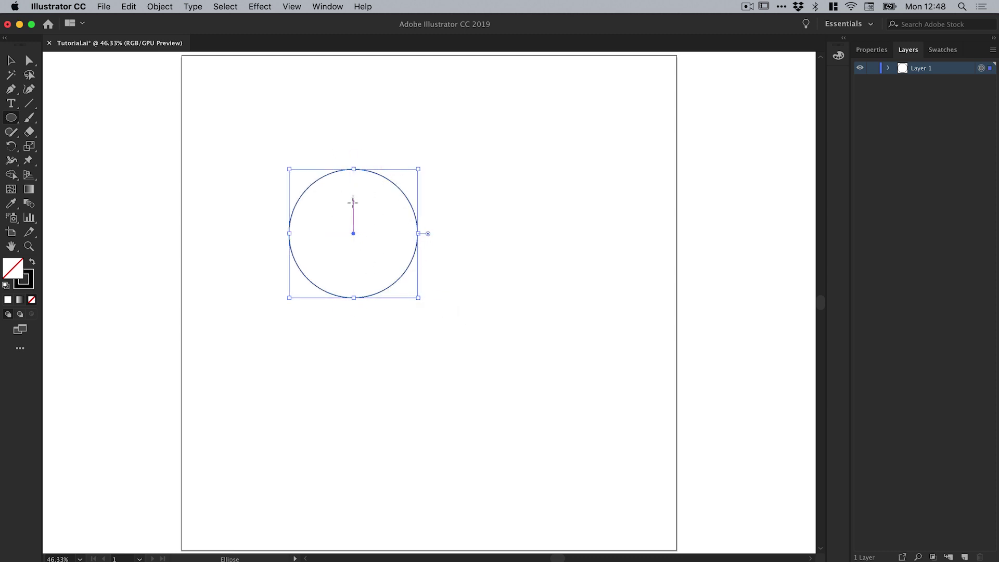
left_click_drag(450, 157, 583, 287)
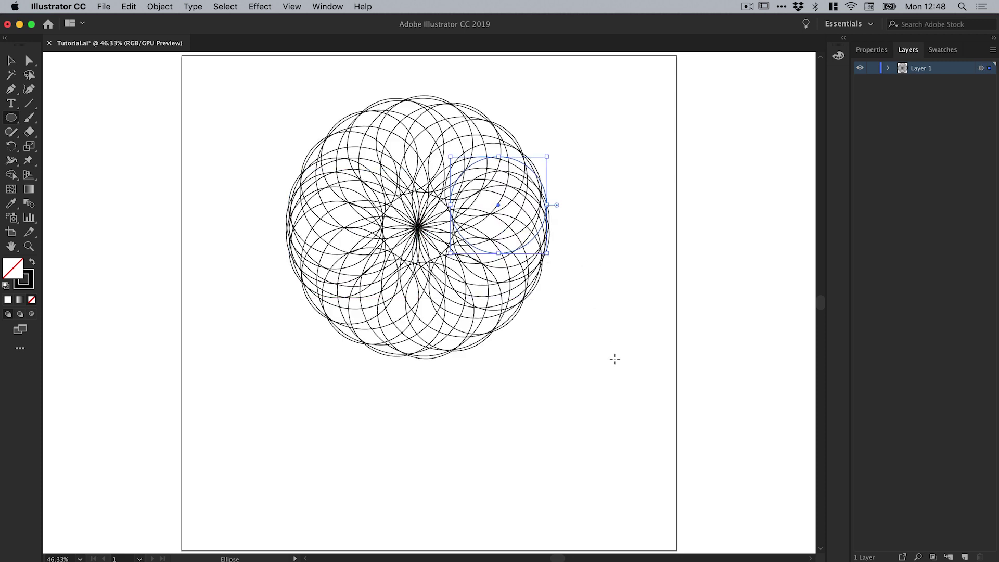
left_click_drag(600, 336, 607, 330)
left_click_drag(560, 439, 463, 342)
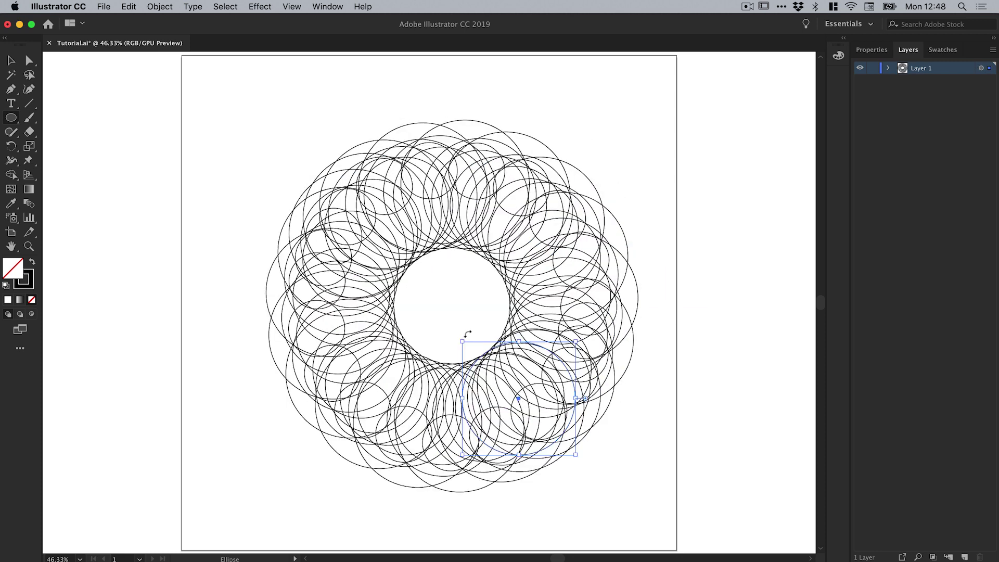
key("super+z")
key("super+z")
key("super+z")
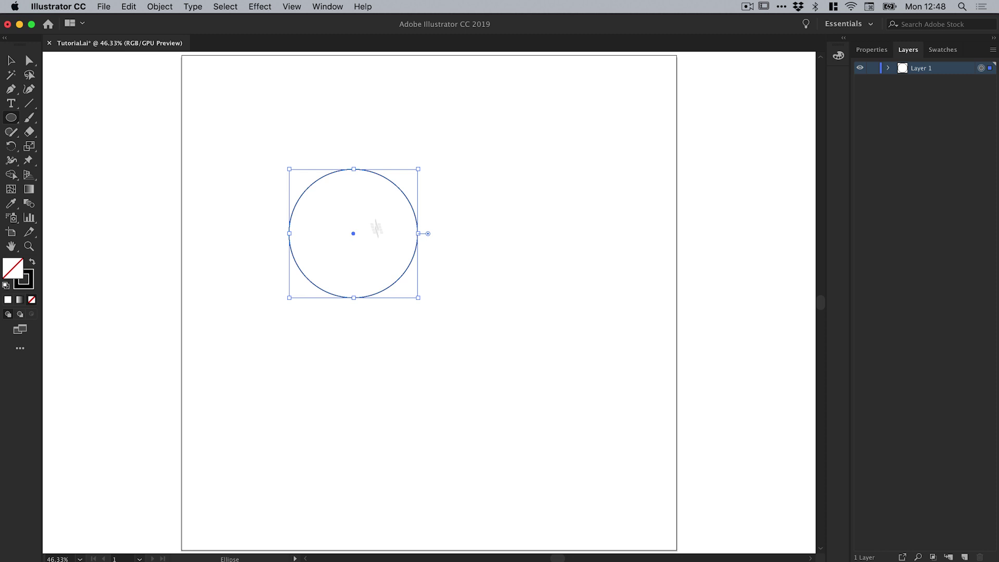
left_click(868, 50)
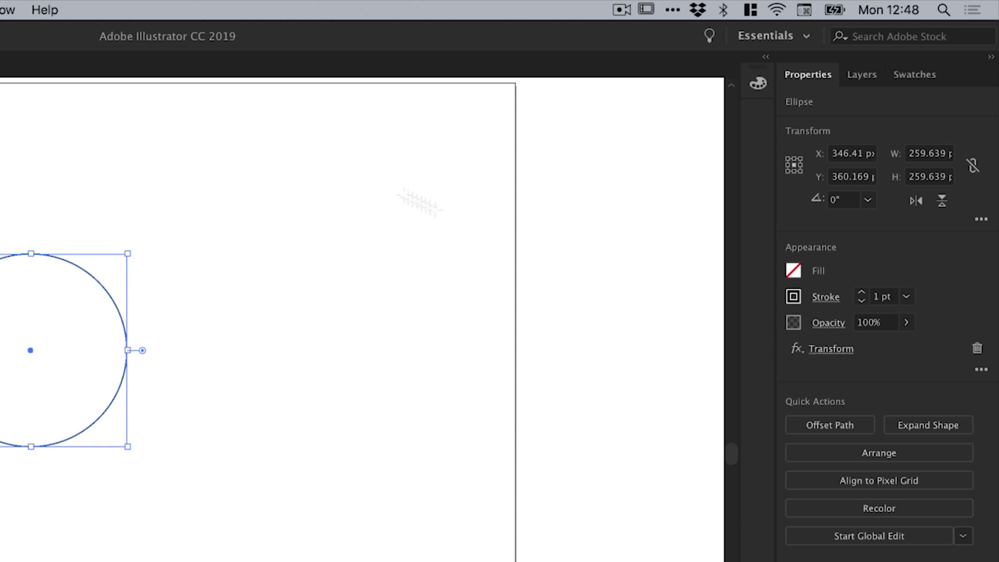
Open and dock the Appearance panel, then select the circle's Transform effect entry
left_click(189, 15)
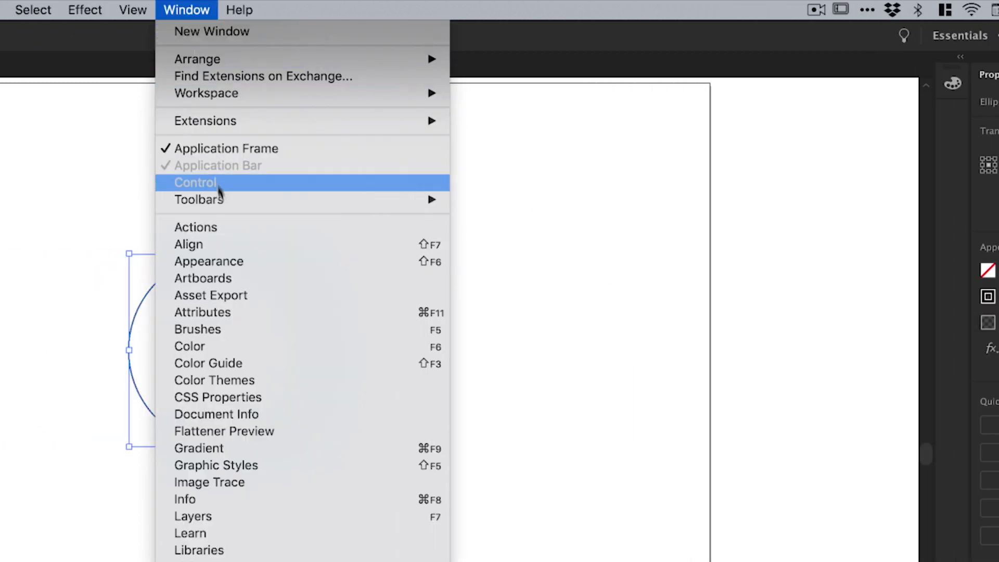
left_click(230, 262)
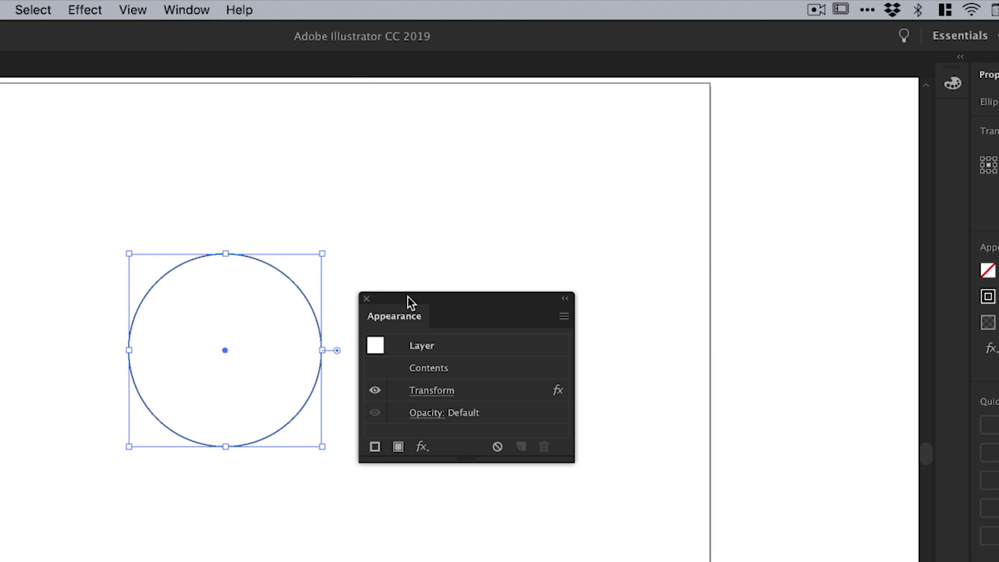
left_click_drag(424, 299, 951, 122)
left_click(953, 122)
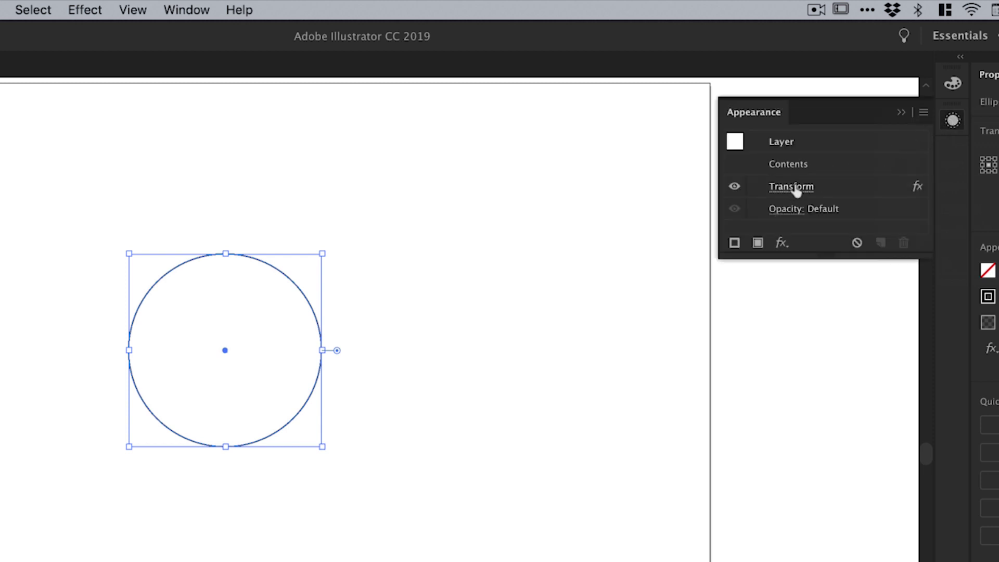
left_click(842, 188)
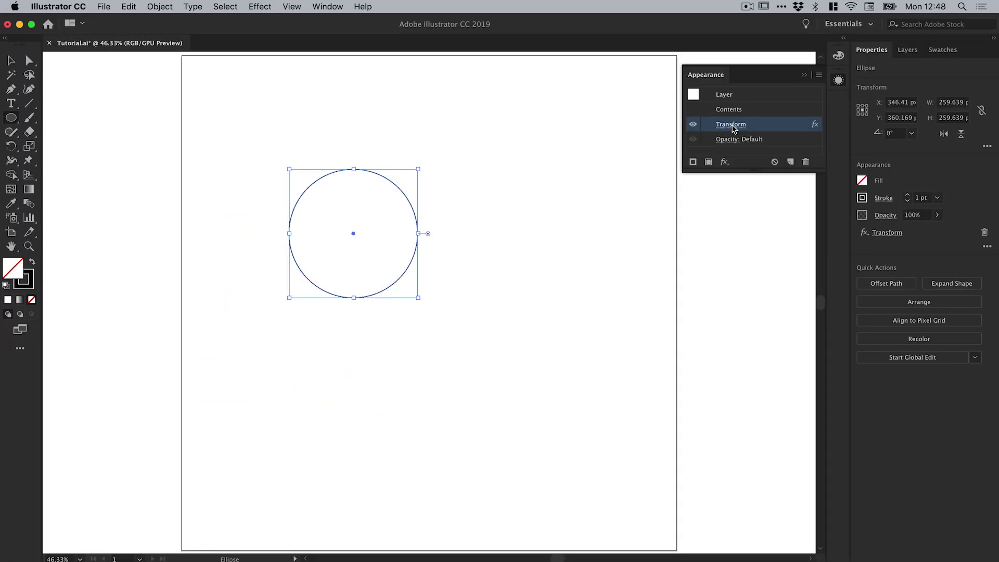
Edit the Transform effect to move copies 54 px horizontally and -100 px vertically
left_click(732, 125)
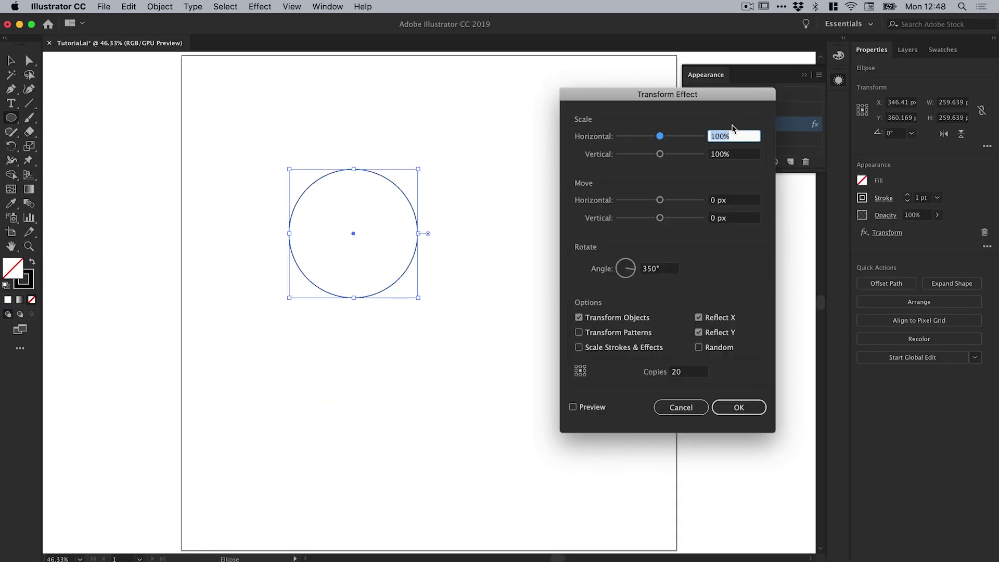
left_click(573, 407)
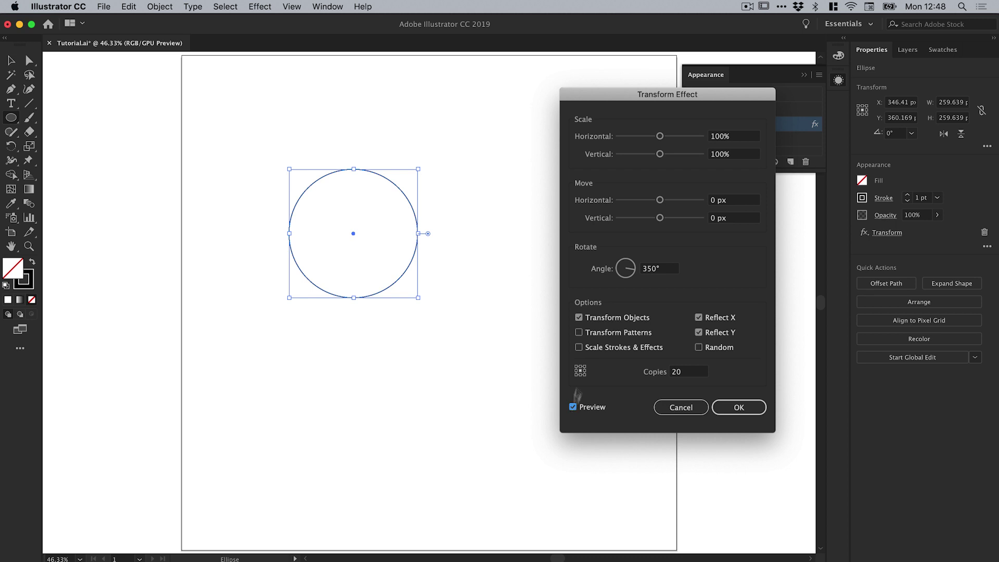
mouse_move(675, 204)
left_mouse_down()
mouse_move(618, 219)
mouse_move(625, 204)
mouse_move(688, 205)
left_mouse_up()
left_click(682, 219)
key("shift+Tab")
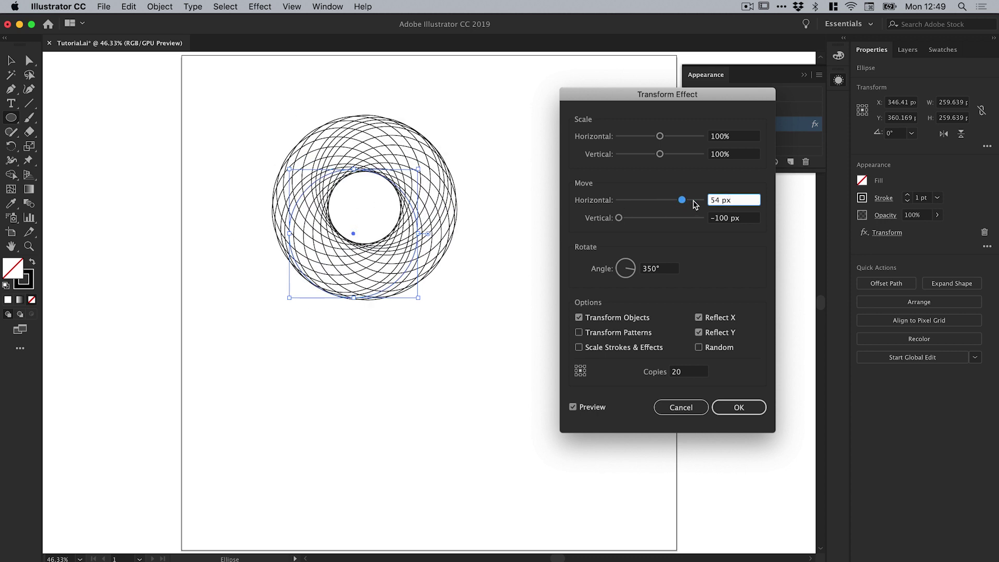
left_click(739, 407)
Collapse the Appearance panel and switch to the Direct Selection tool
left_click(831, 83)
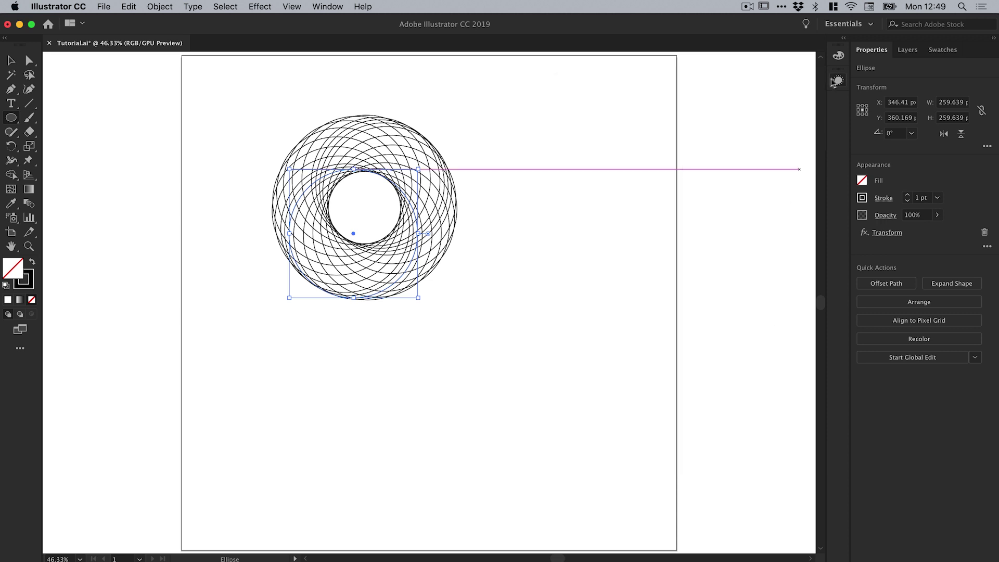
key("v")
key("a")
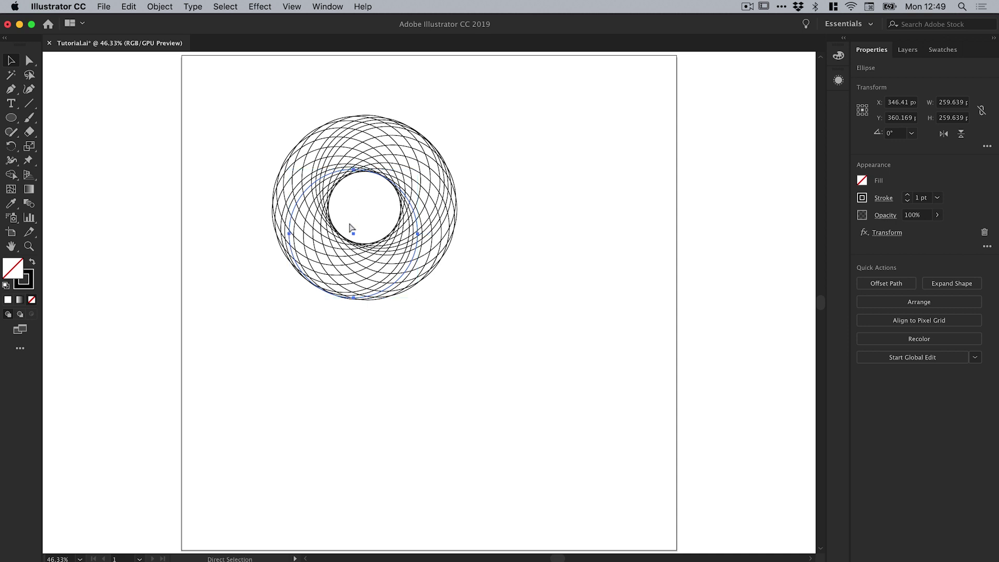
Delete the circle and draw a twelve-point zigzag Pen path that repeats radially
key("Delete")
left_click(12, 90)
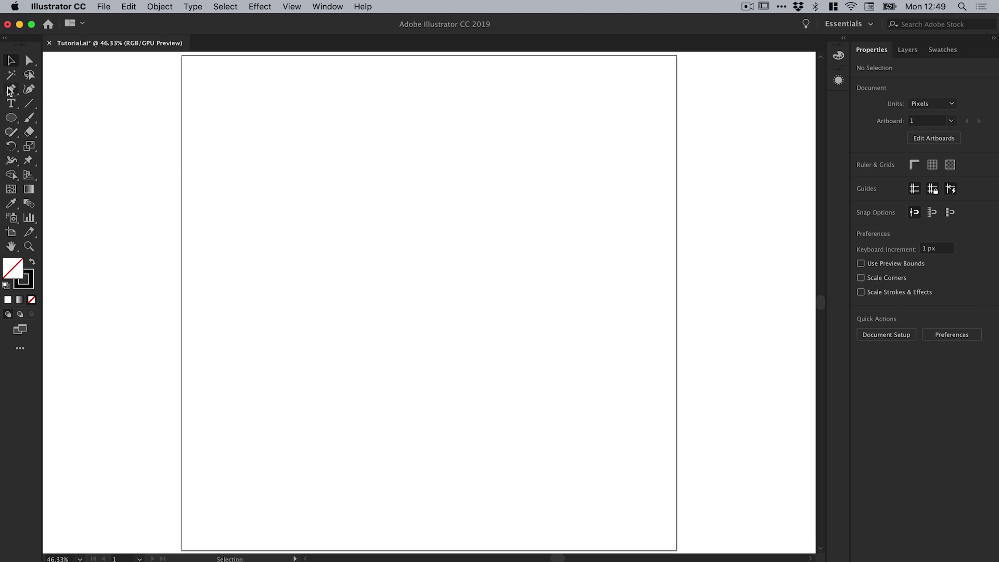
left_click(279, 273)
left_click(450, 122)
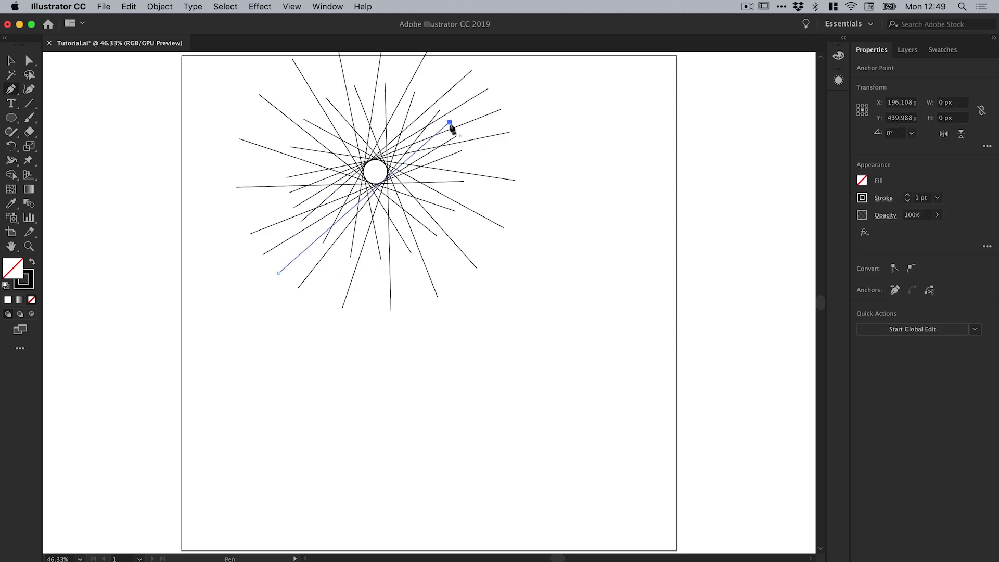
left_click(572, 292)
left_click(349, 413)
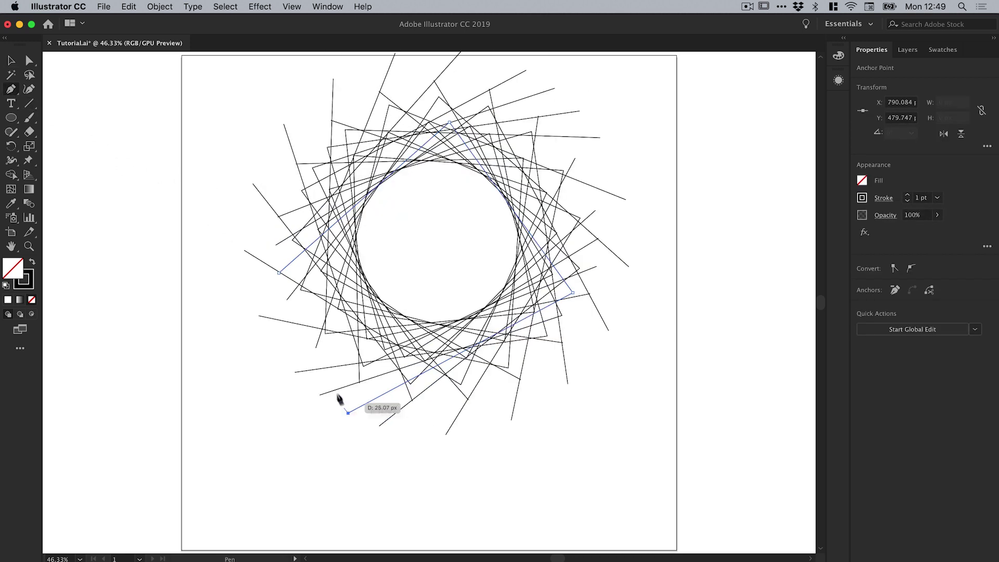
left_click(230, 311)
left_click(621, 134)
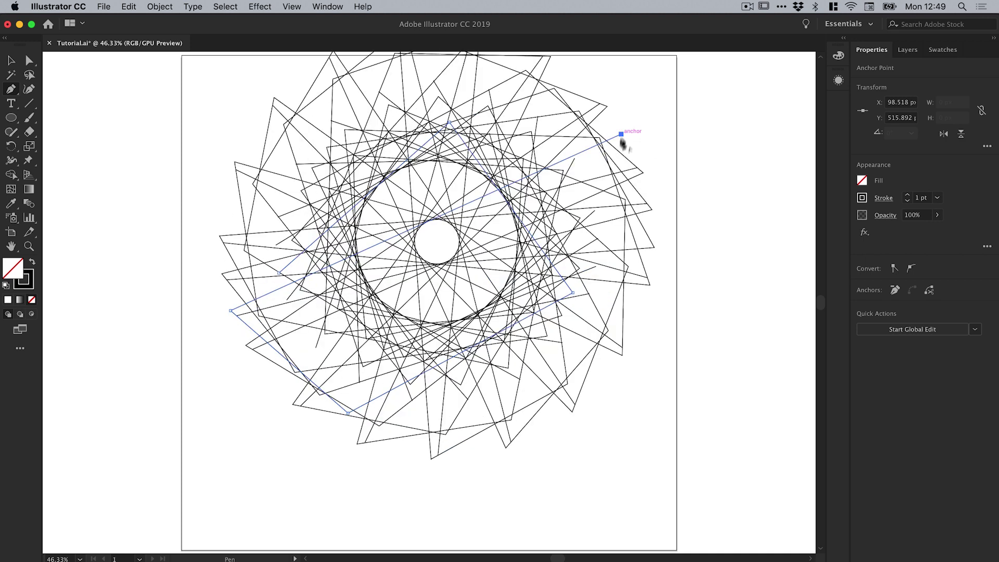
left_click(231, 447)
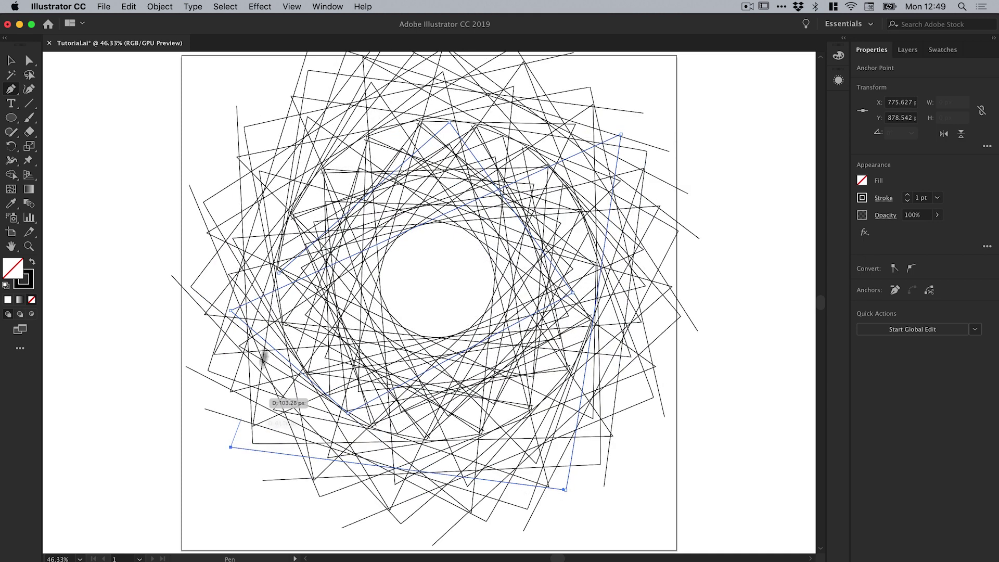
left_click(255, 86)
left_click(105, 142)
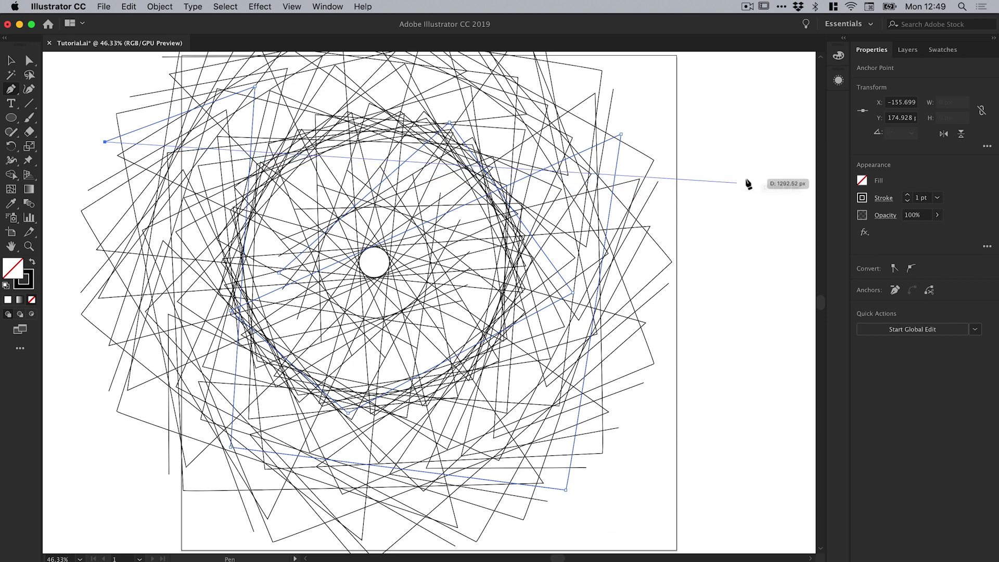
left_click(746, 178)
left_click(750, 458)
left_click(86, 212)
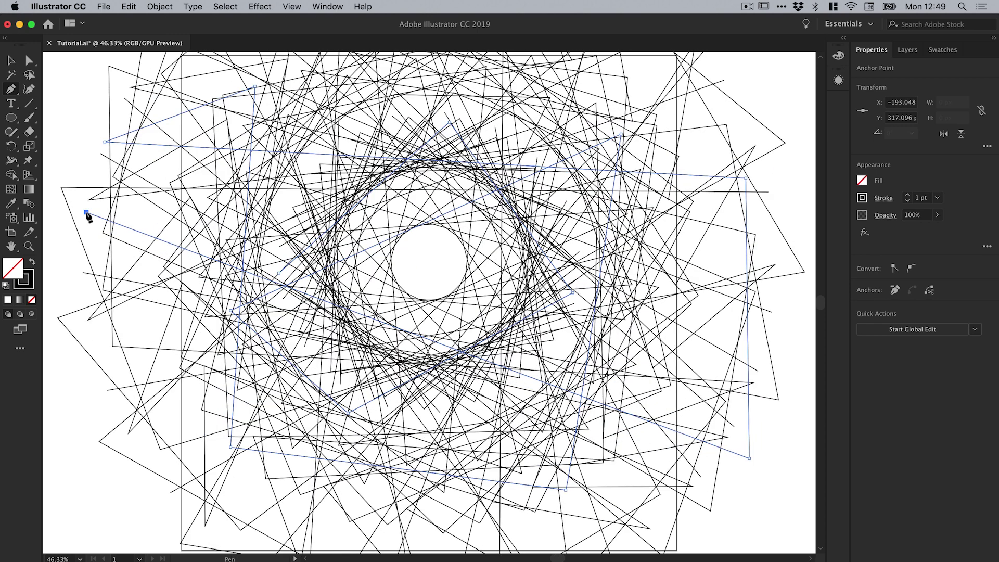
Select all the artwork and delete it, leaving a blank artboard
key("v")
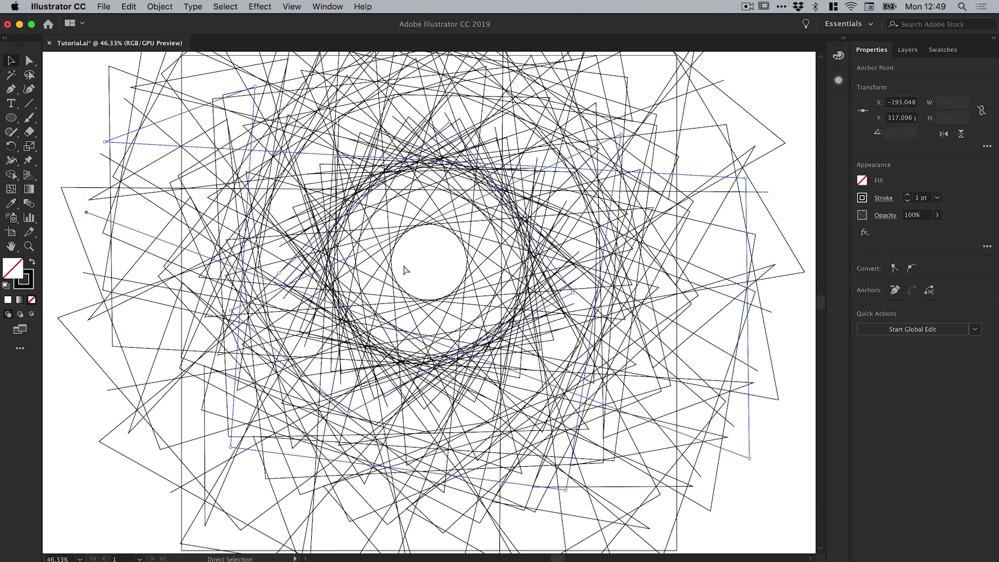
key("super+a")
key("Delete")
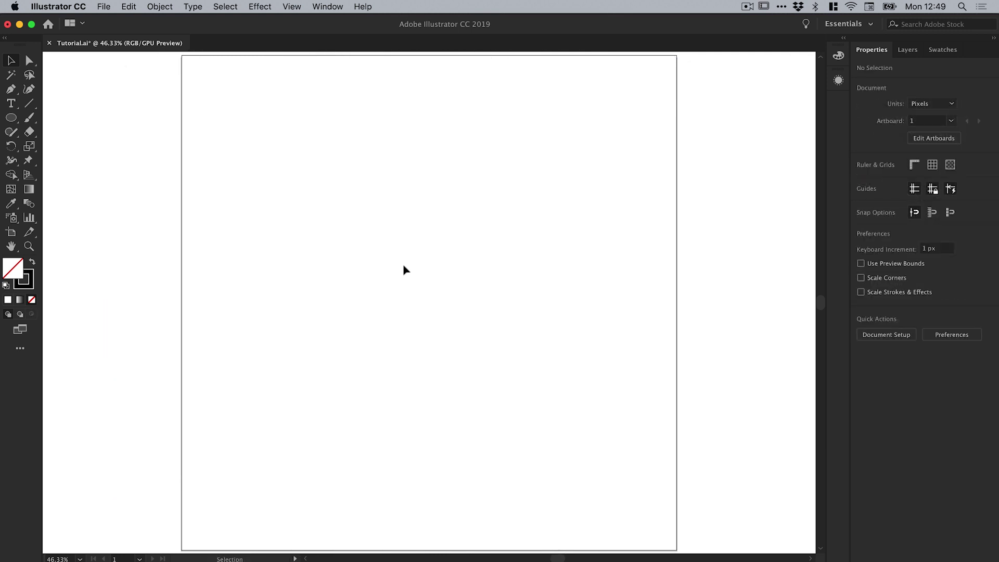
left_click(909, 52)
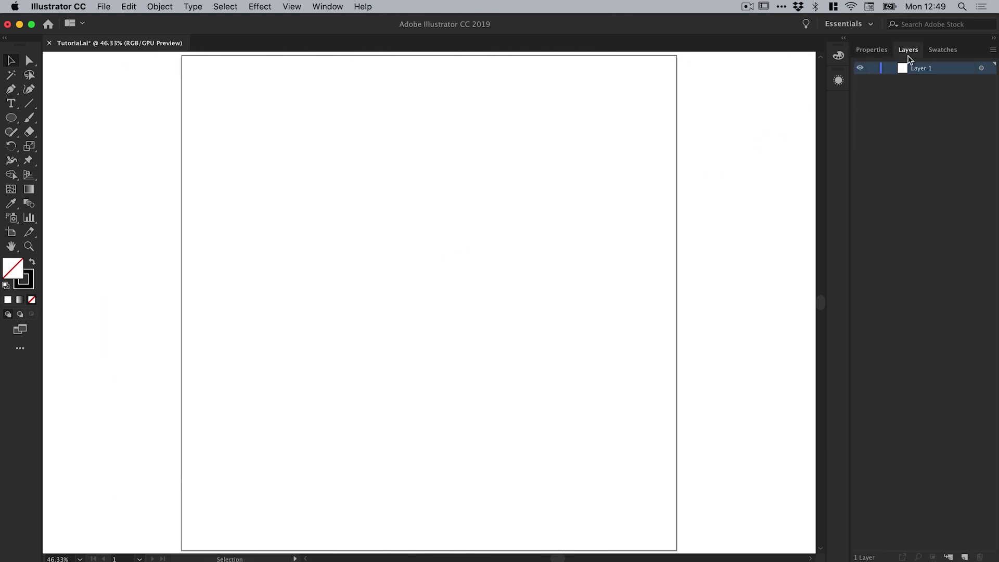
left_click(872, 51)
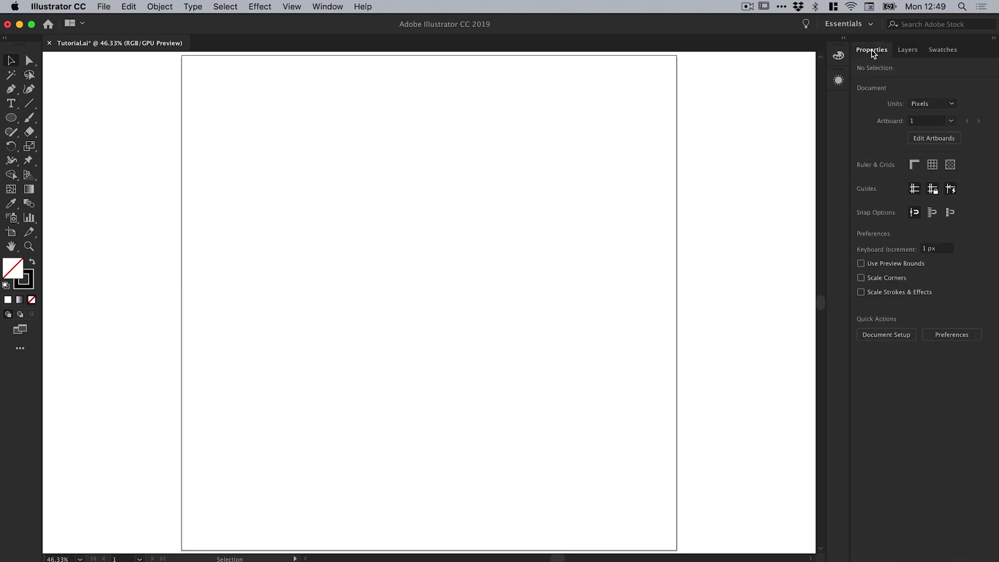